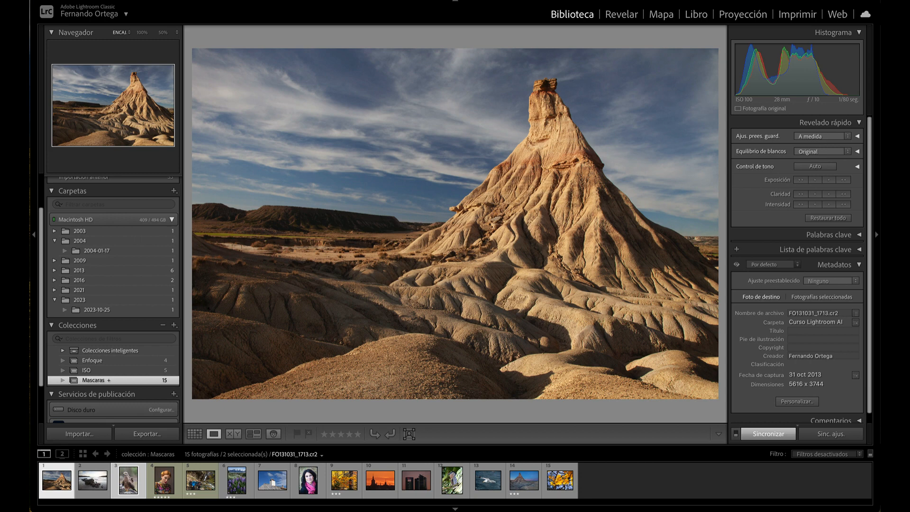
- Create a sky mask on the desert rock formation photo and set its exposure to -0,40
key("d")
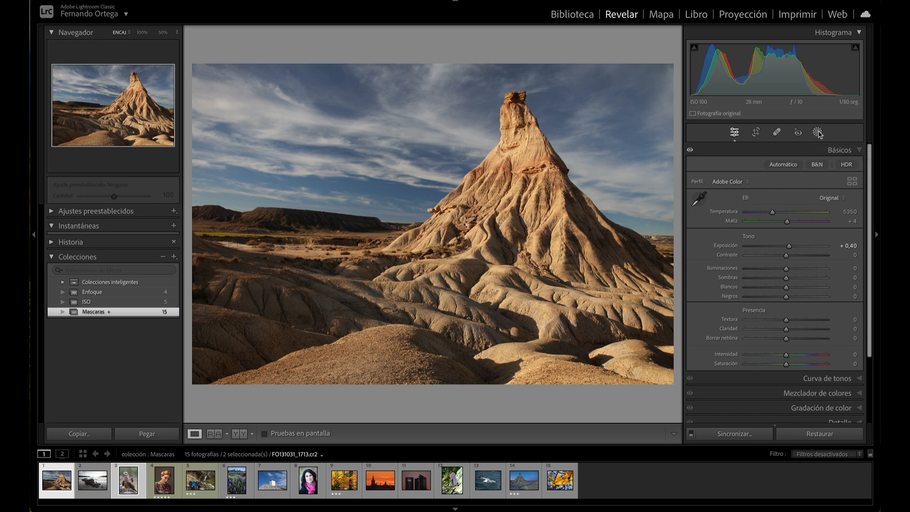
left_click(816, 134)
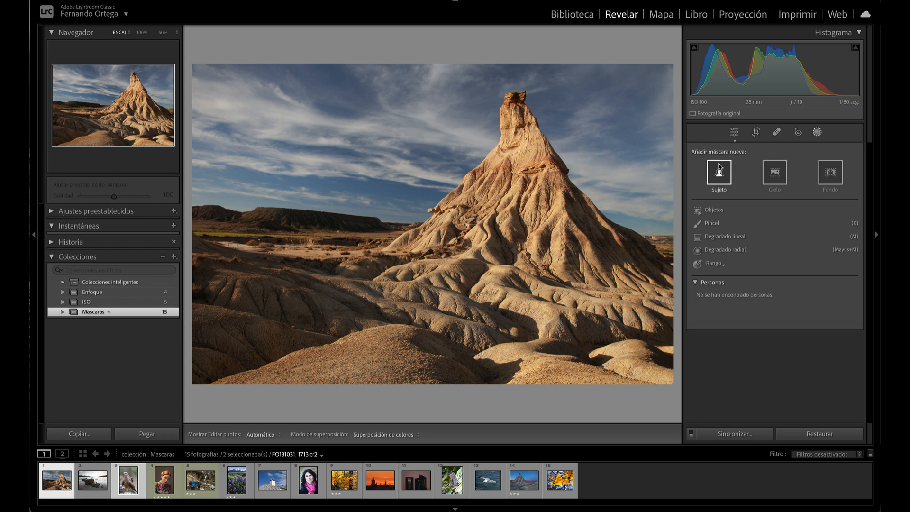
left_click(775, 174)
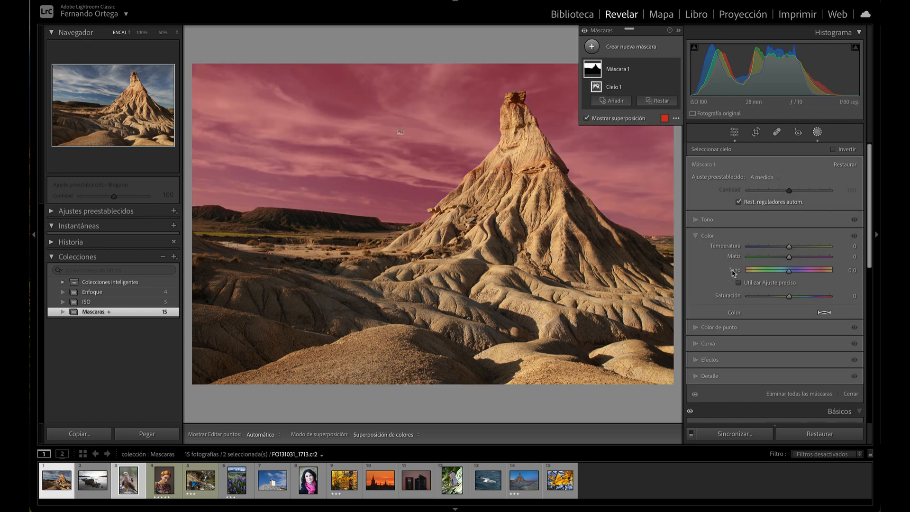
left_click(695, 220)
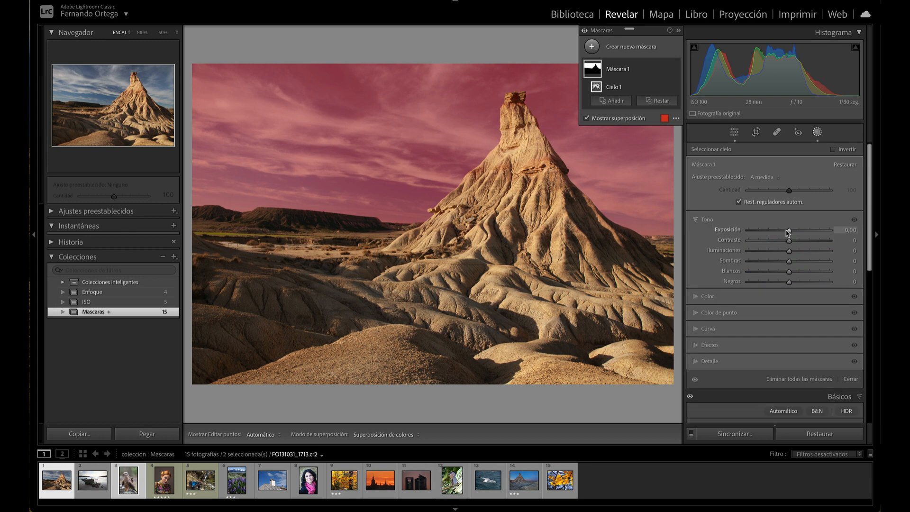
left_click_drag(787, 232, 784, 232)
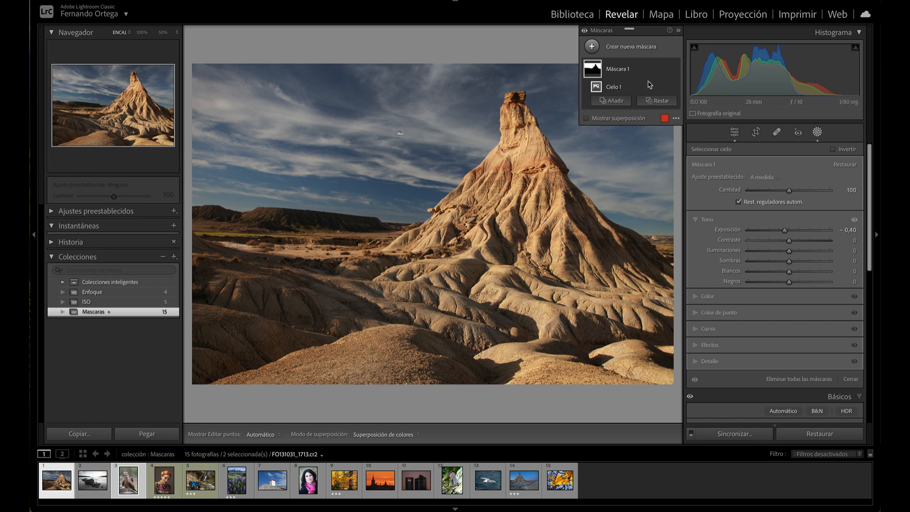
left_click(592, 47)
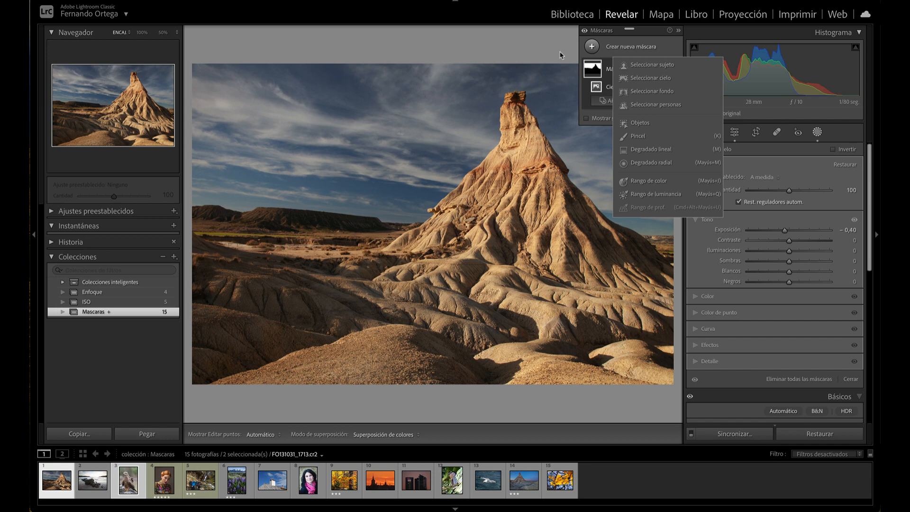
left_click(535, 36)
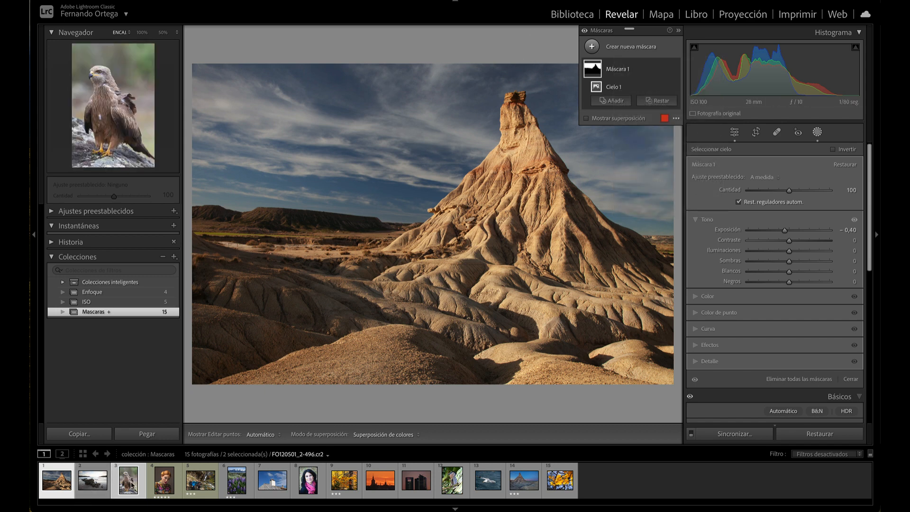
- Create a subject mask on the bird of prey photo and invert it to cover the background
left_click(128, 480)
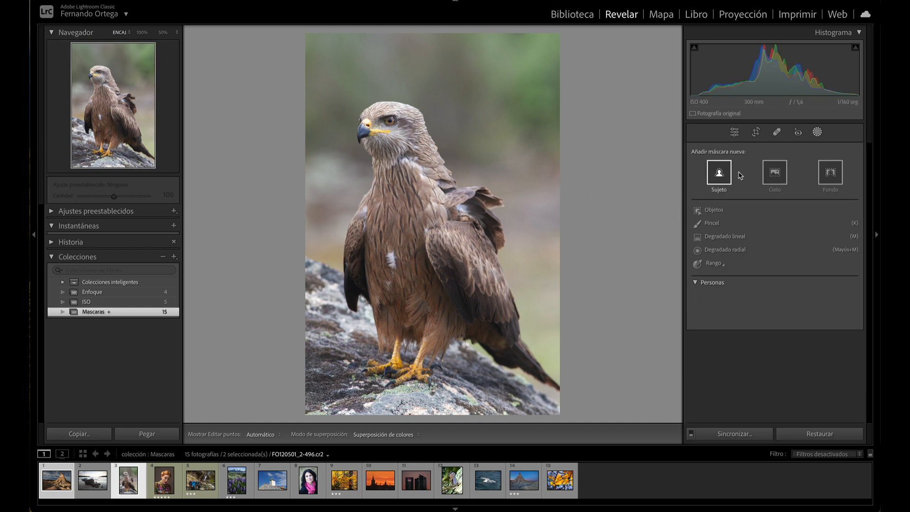
left_click(719, 174)
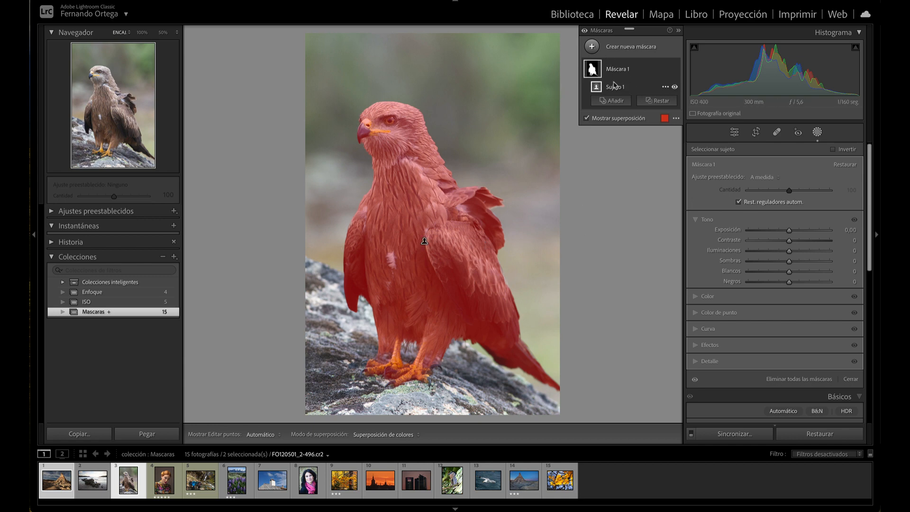
mouse_move(639, 74)
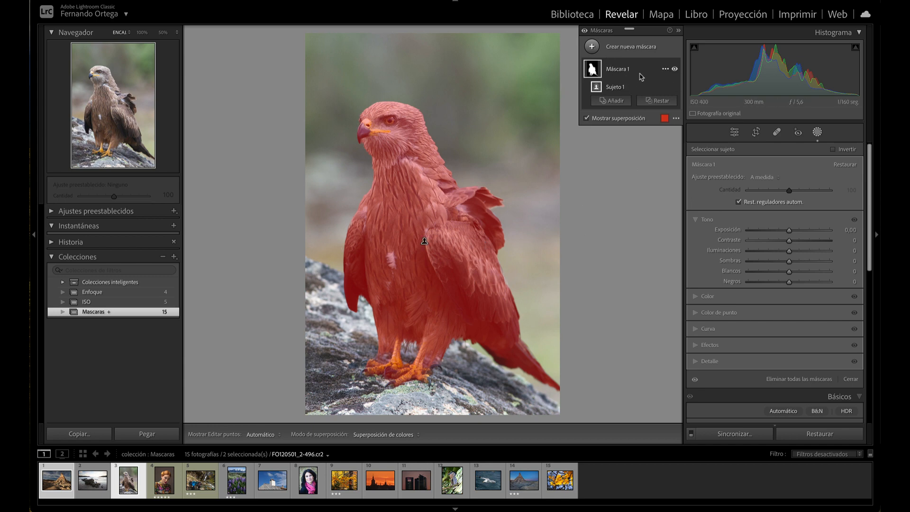
left_click(664, 70)
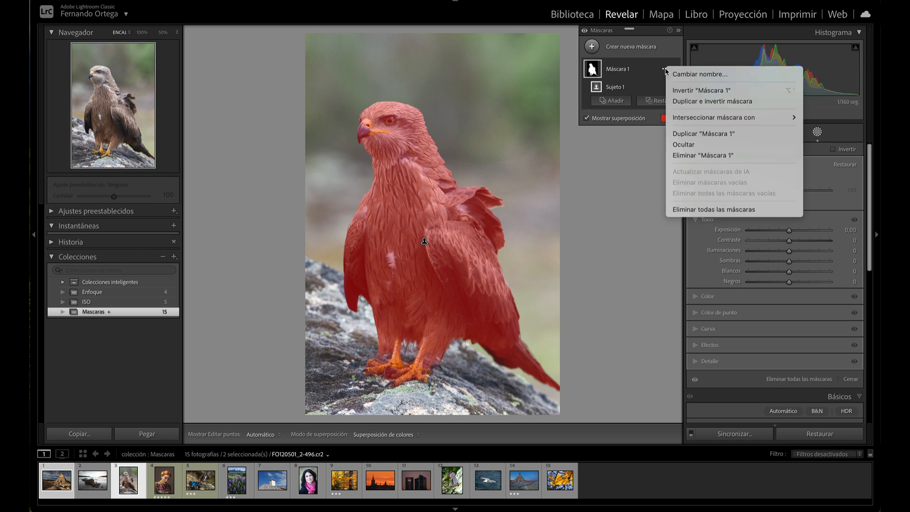
left_click(692, 91)
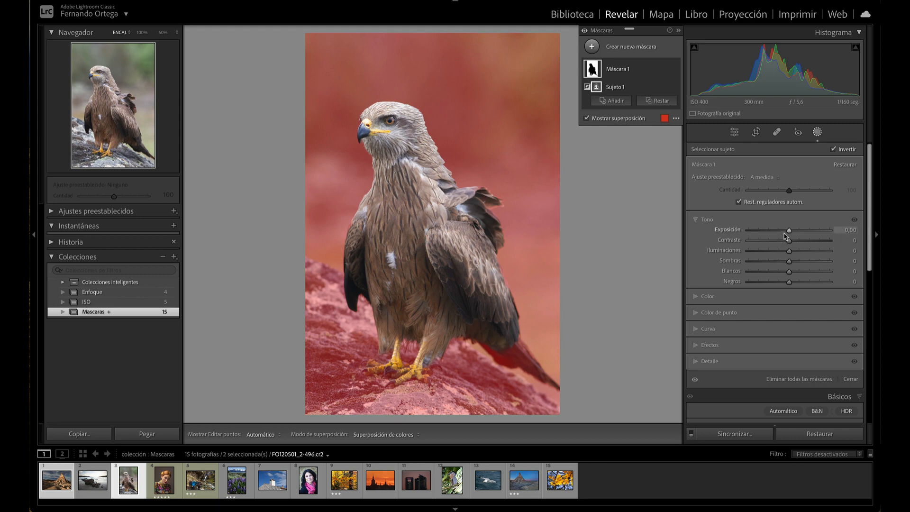
- Set the exposure of the bird photo's inverted mask to -0,80
left_click_drag(788, 231, 780, 234)
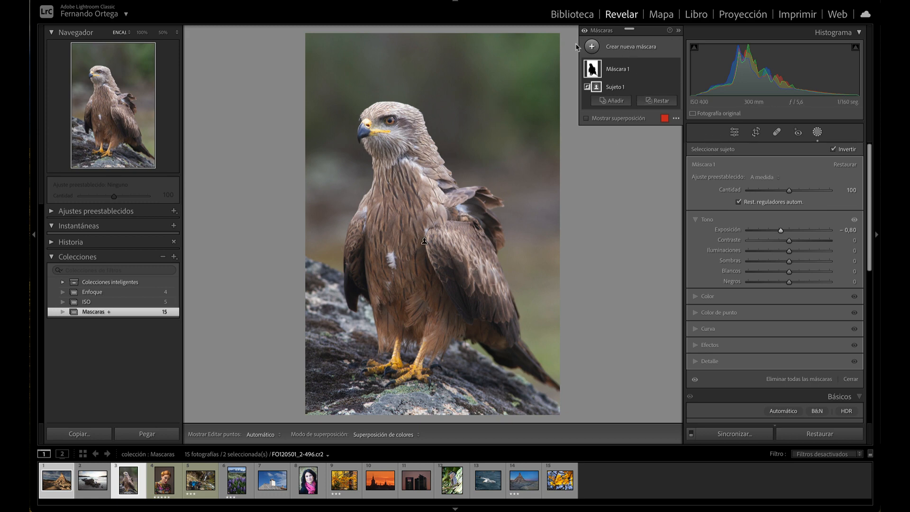
left_click(591, 46)
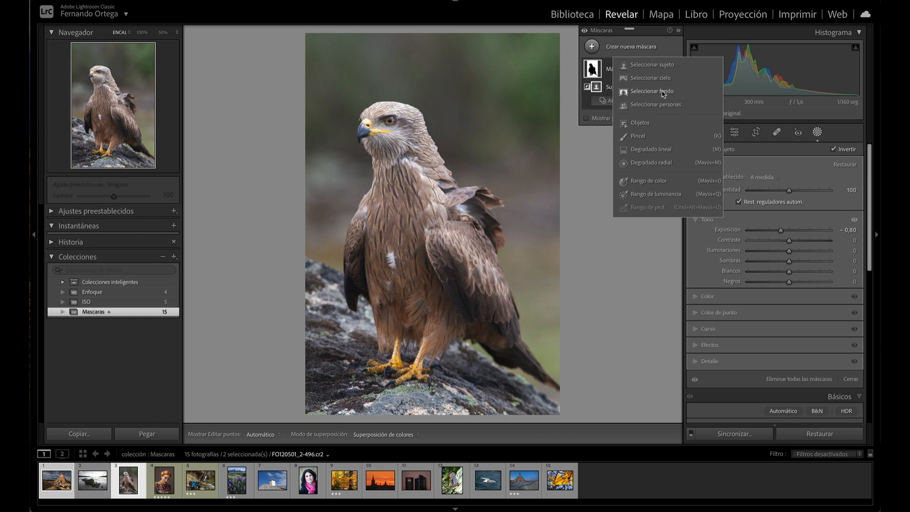
left_click(585, 148)
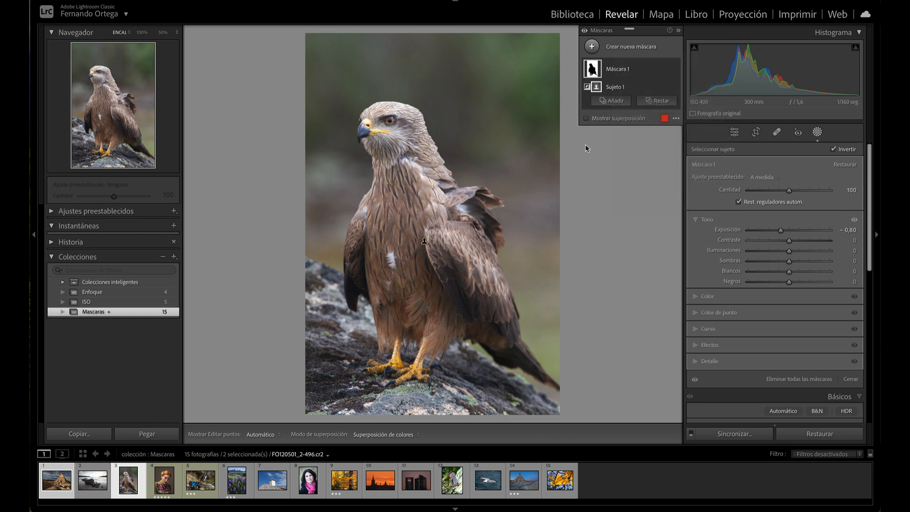
- Mask the facial skin in the red-haired woman's portrait and set the mask's exposure to 0,42 and contrast to -18
left_click(152, 479)
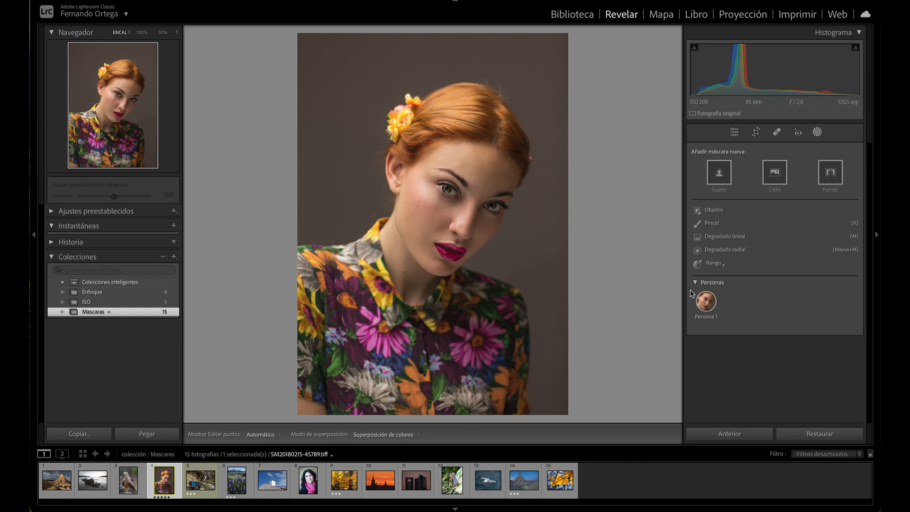
left_click(709, 306)
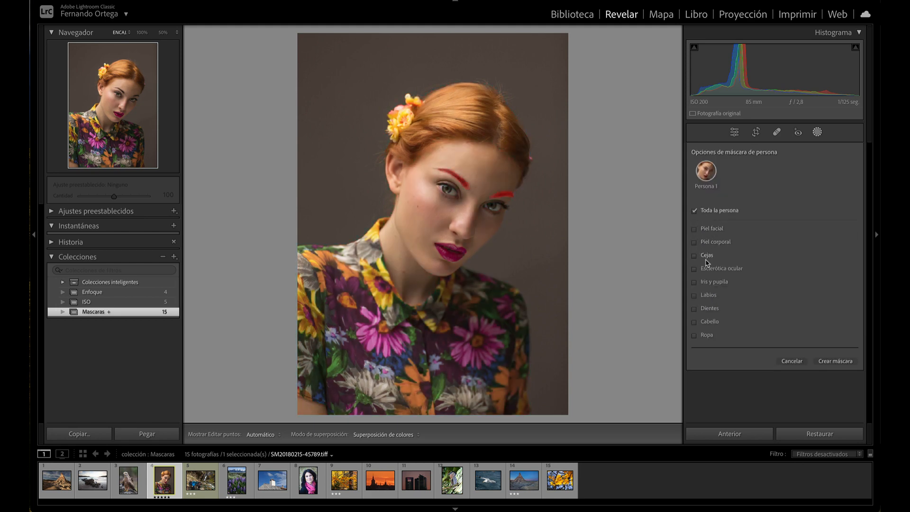
left_click(695, 228)
left_click(833, 361)
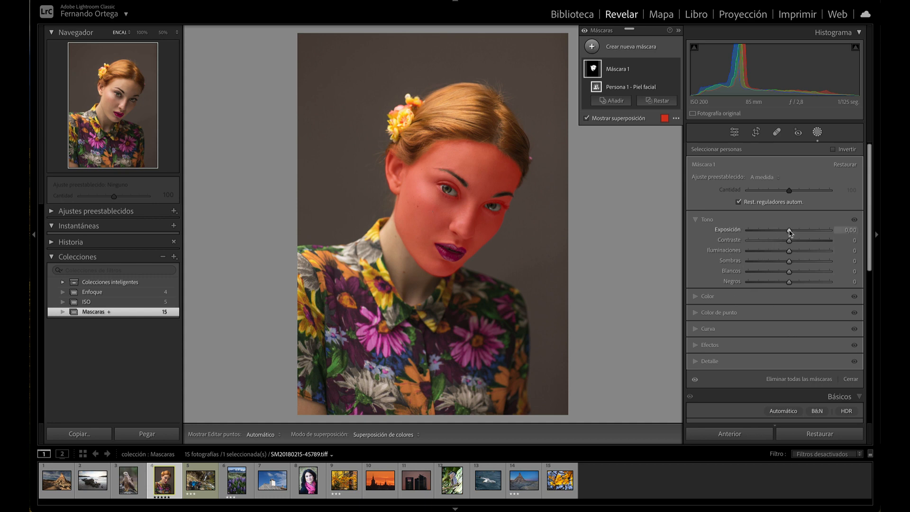
left_click_drag(789, 230, 781, 243)
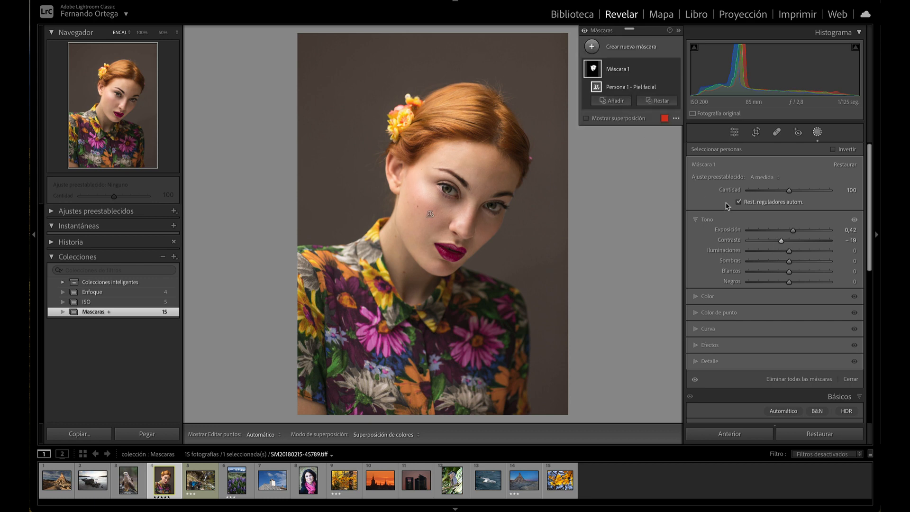
- Add a second person mask covering only the woman's hair and set its clarity to 45
left_click(591, 46)
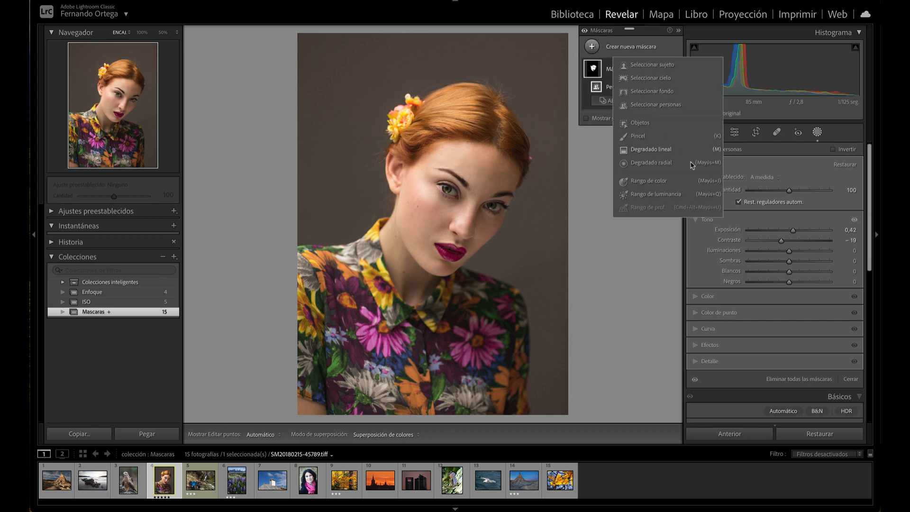
left_click(643, 105)
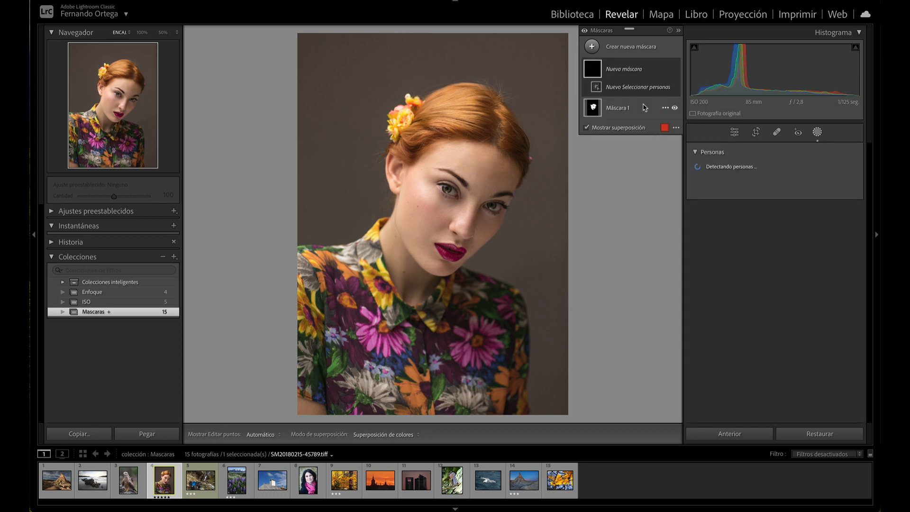
left_click(706, 172)
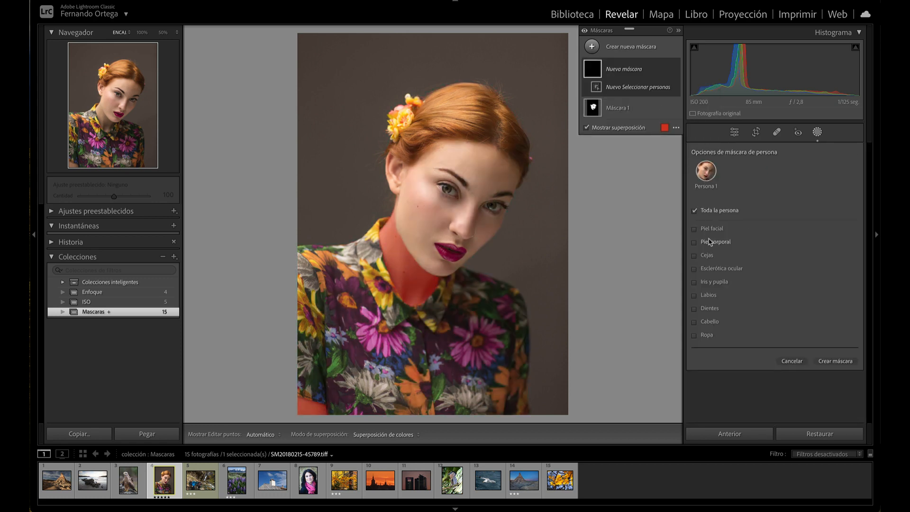
left_click(694, 322)
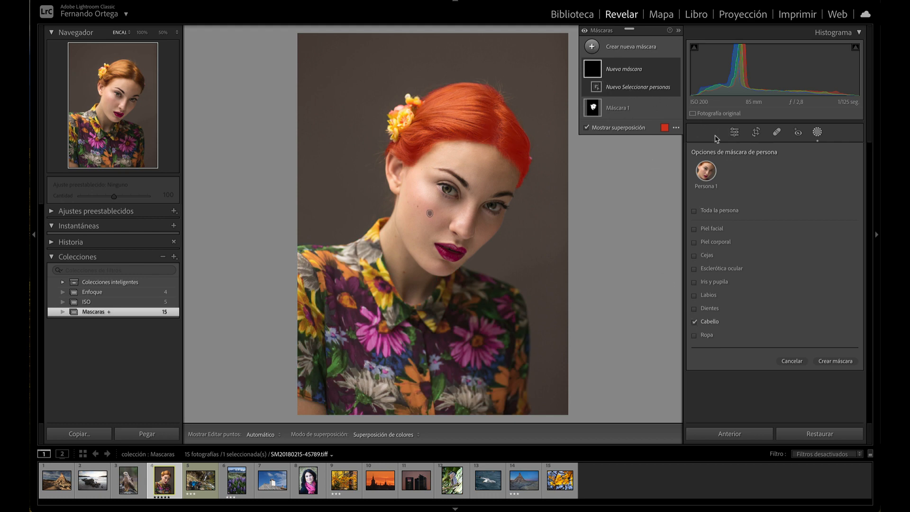
left_click(828, 361)
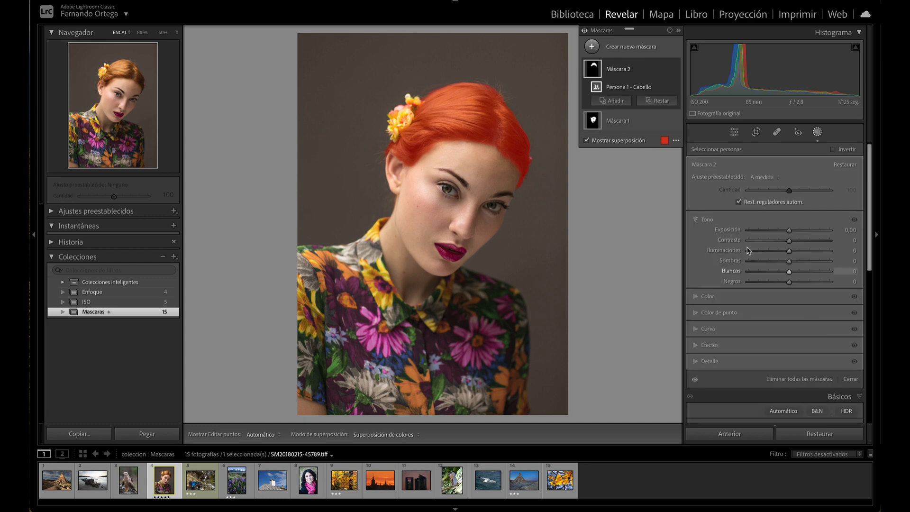
left_click(715, 342)
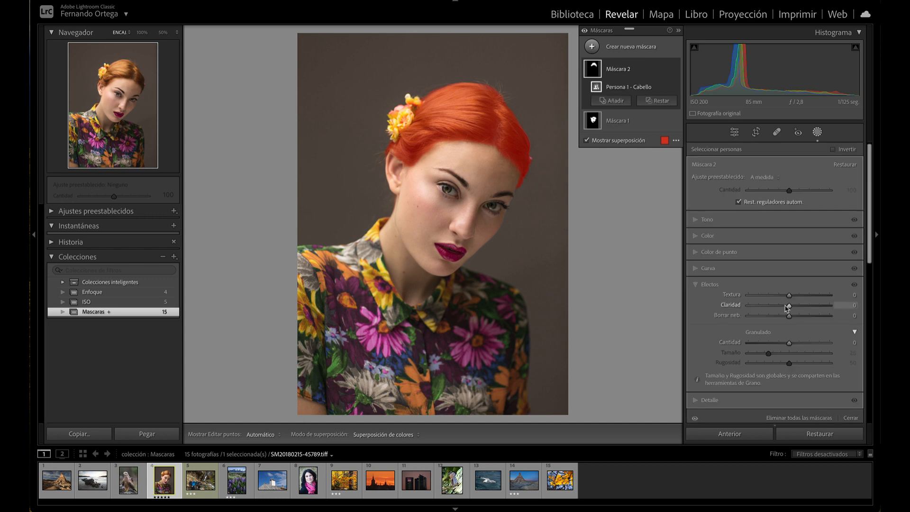
left_click_drag(787, 307, 807, 309)
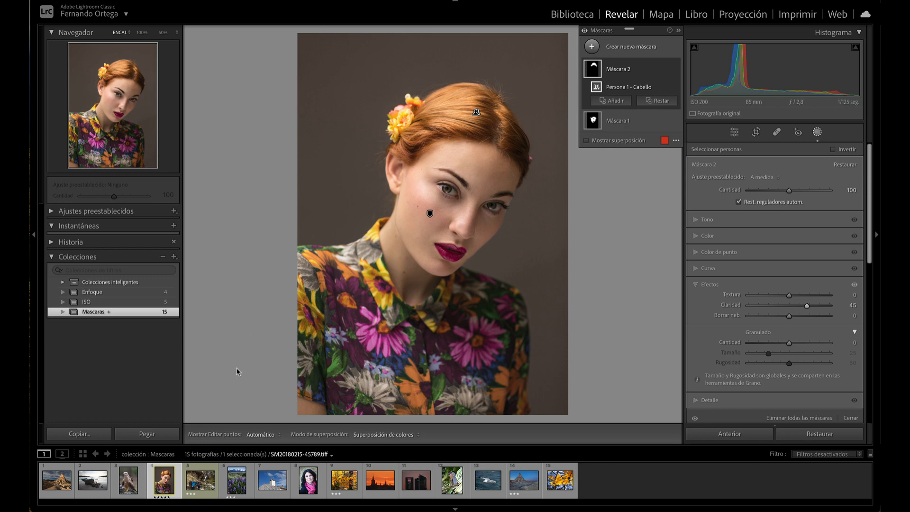
- Preview the whole-person mask options for Persona 1 in the group photo by the waterfall
left_click(209, 478)
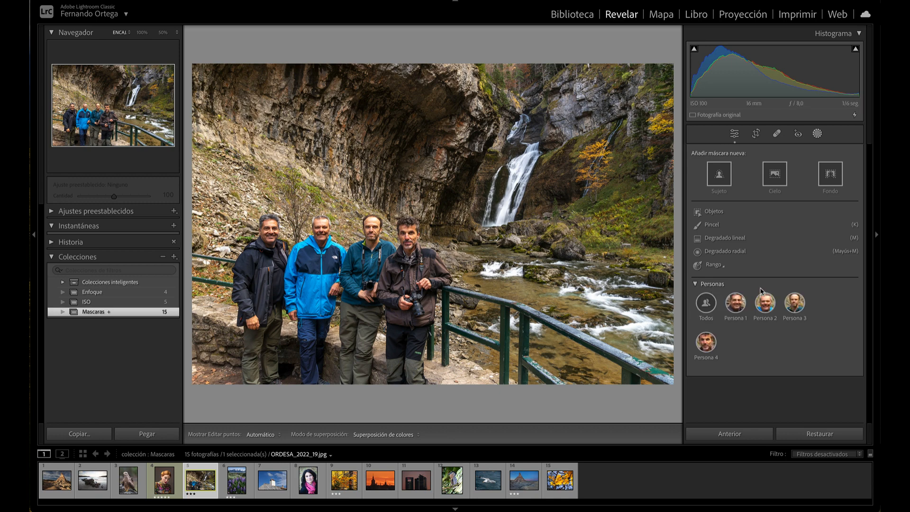
left_click(735, 303)
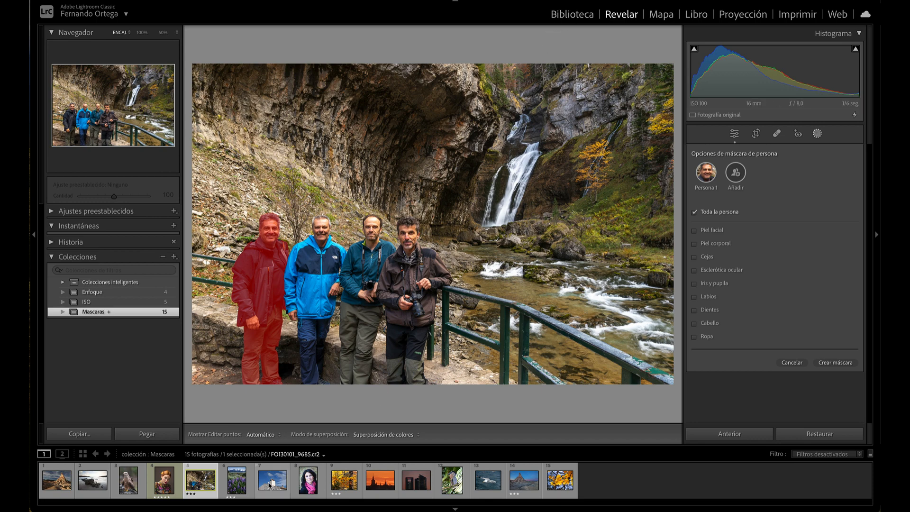
- Leave masking on the purple lupine field photo and apply Lens Blur to it
left_click(240, 484)
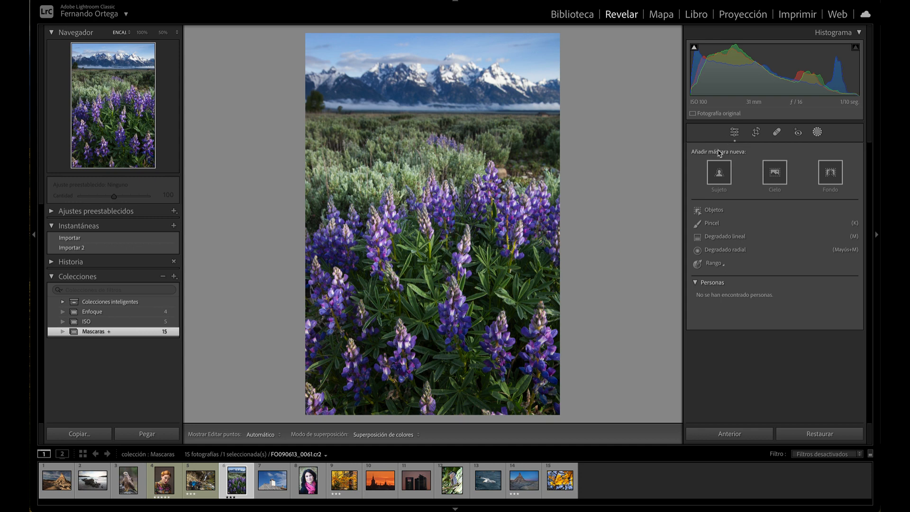
left_click(818, 133)
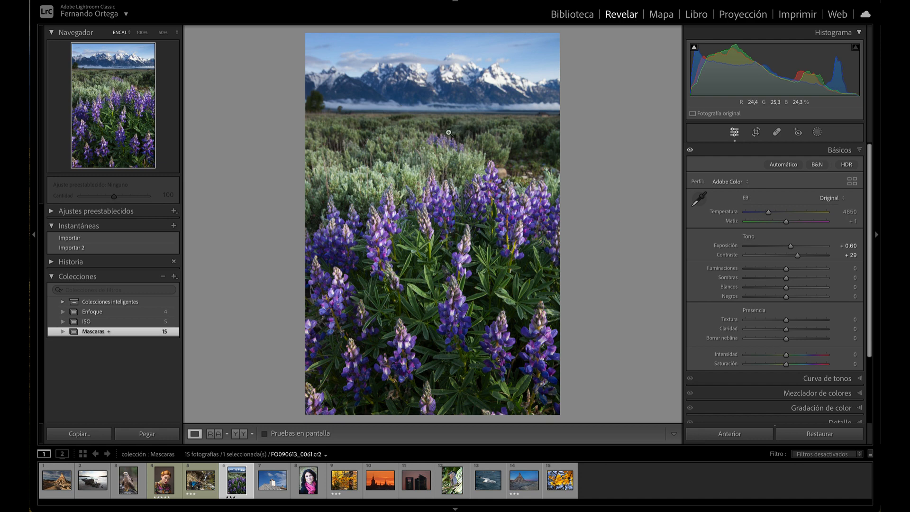
scroll(767, 300, "down", 1)
scroll(767, 300, "down", 3)
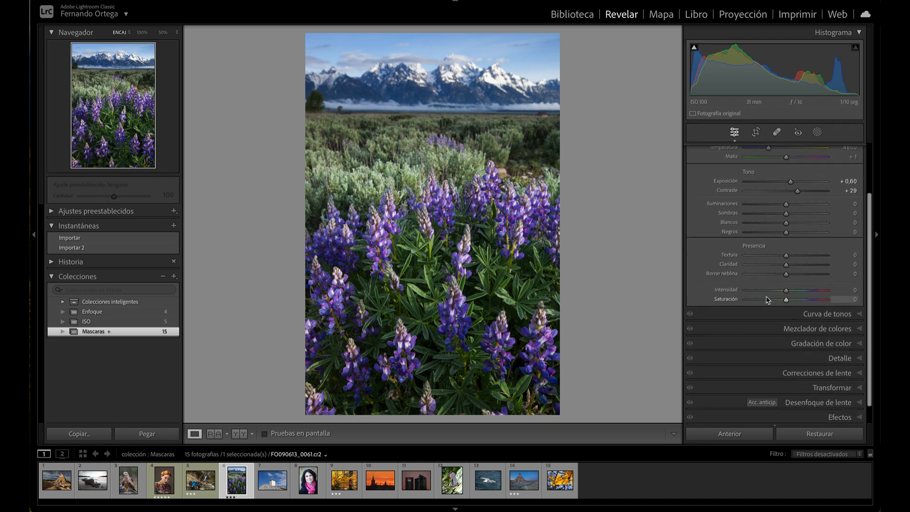
left_click(784, 385)
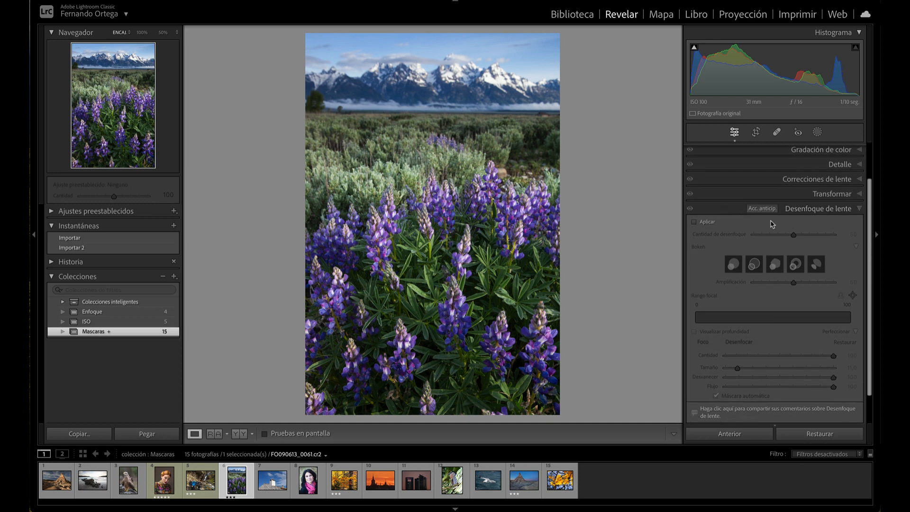
left_click(694, 223)
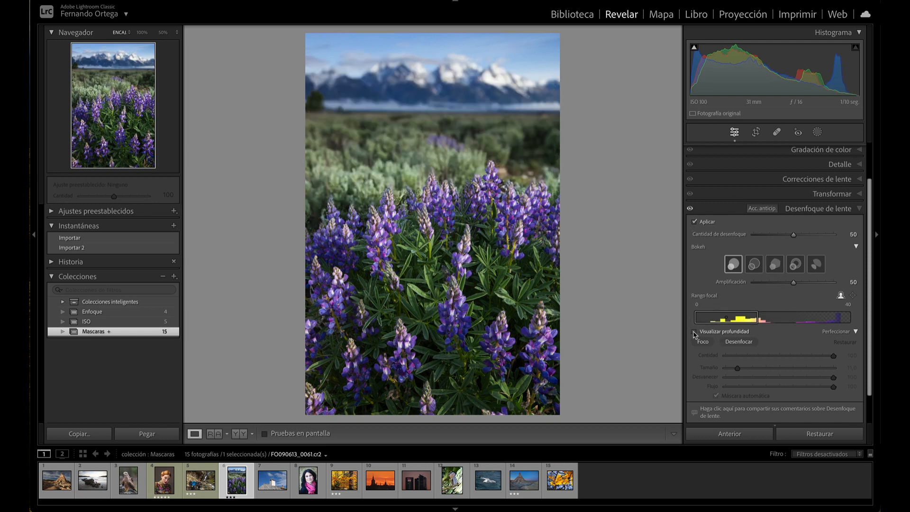
- Visualize the depth map of the lupine photo and shift the focal range to 7–47
left_click(694, 332)
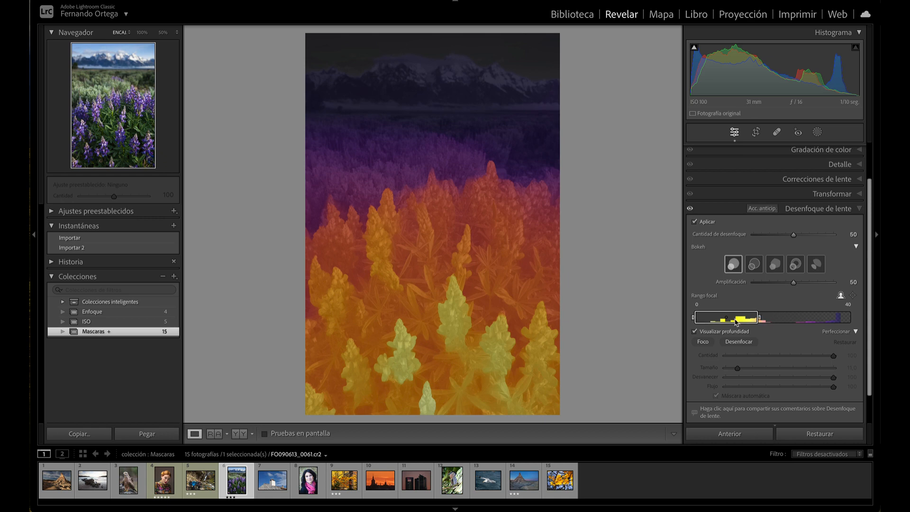
left_click_drag(736, 320, 748, 322)
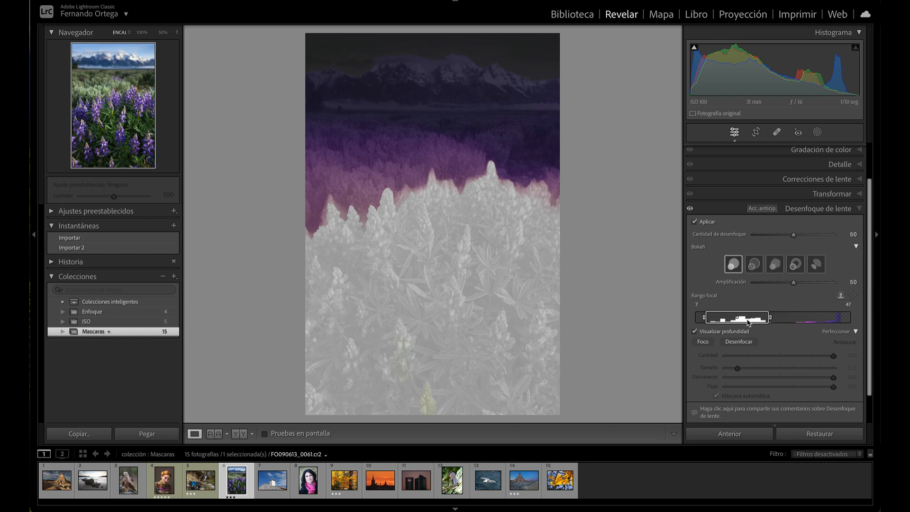
- Extend the lupine photo's focal range to 7–57, hide the depth map and set the blur amount to 57
left_click_drag(770, 318, 786, 320)
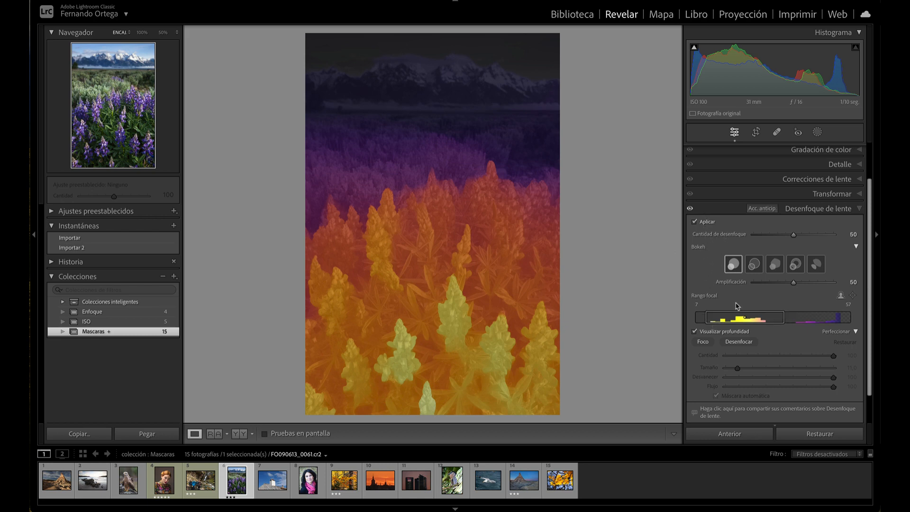
left_click(695, 330)
mouse_move(788, 234)
left_mouse_down()
mouse_move(760, 234)
mouse_move(799, 235)
left_mouse_up()
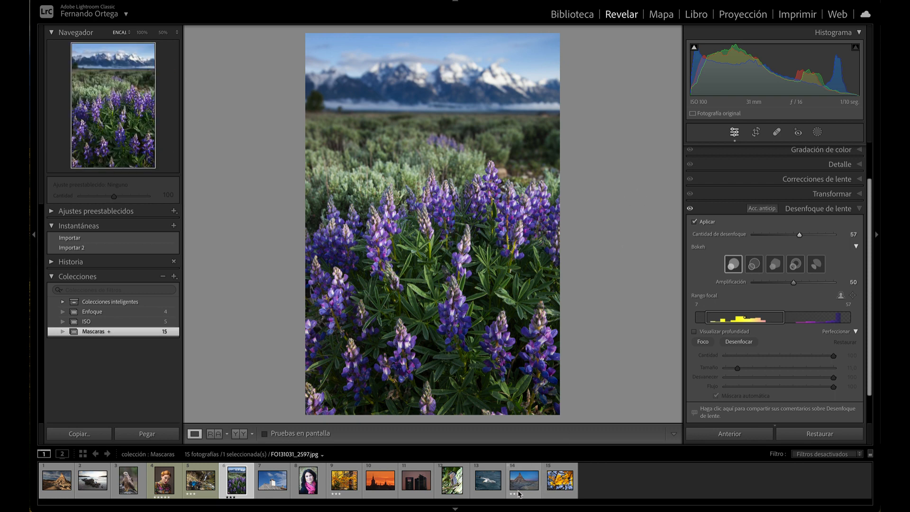
- On the flying seagull photo, hide the depth map, compare against zero blur and set the lens blur amount to 75
left_click(488, 481)
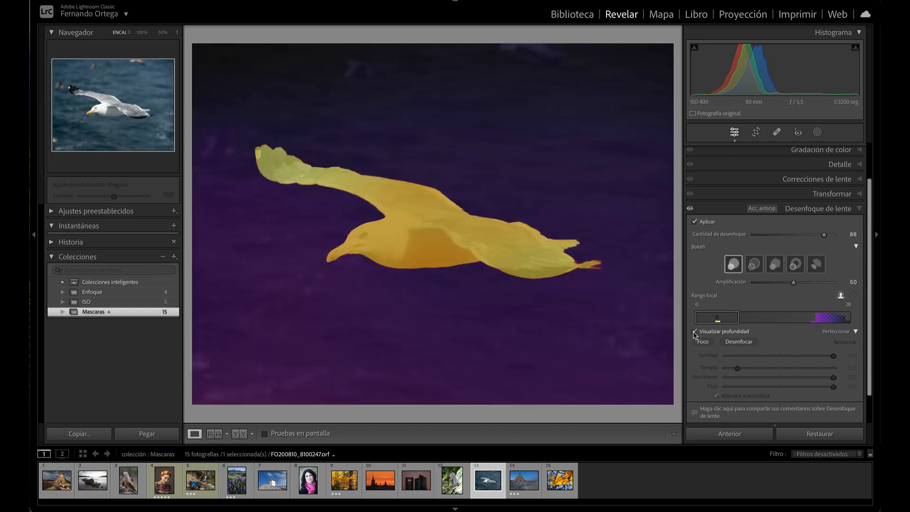
left_click(694, 332)
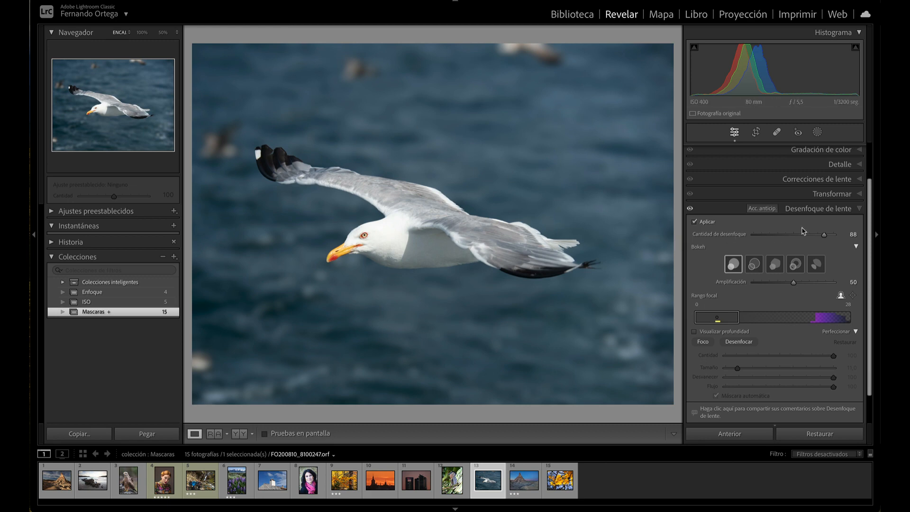
left_click_drag(824, 234, 754, 242)
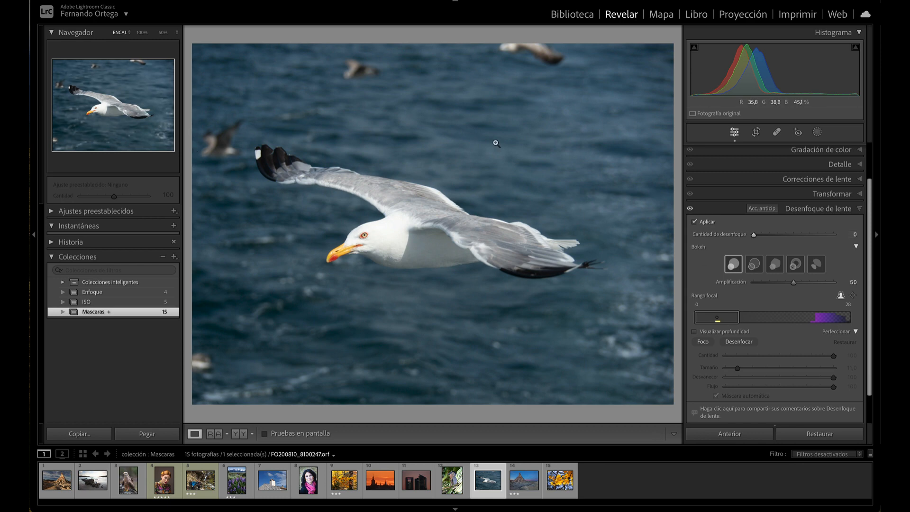
left_click_drag(754, 237, 813, 240)
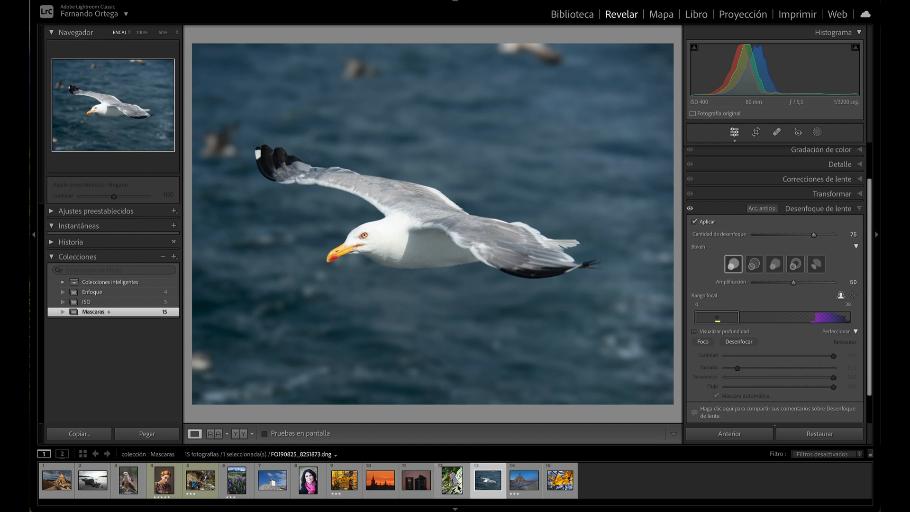
- Open the photo of the perched bird among palm leaves and inspect its shooting information and the head's noise at 100%
left_click(453, 480)
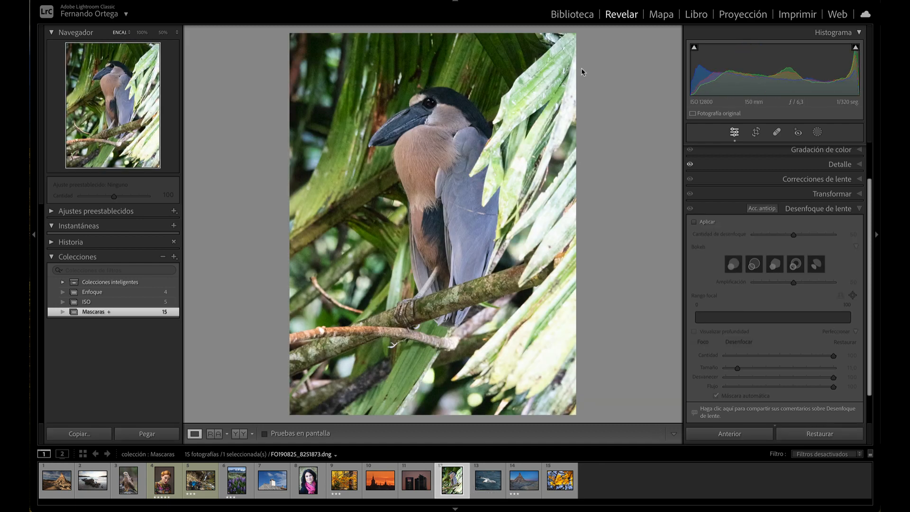
left_click(814, 212)
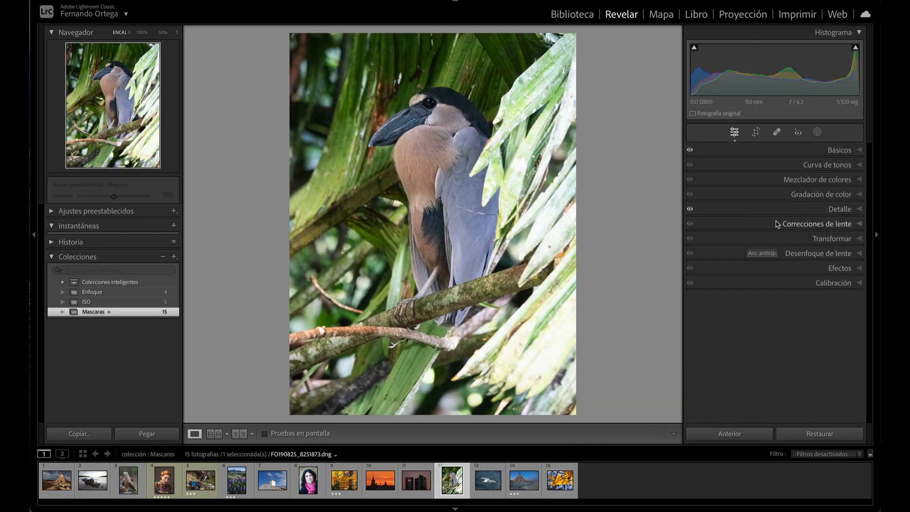
left_click(431, 160)
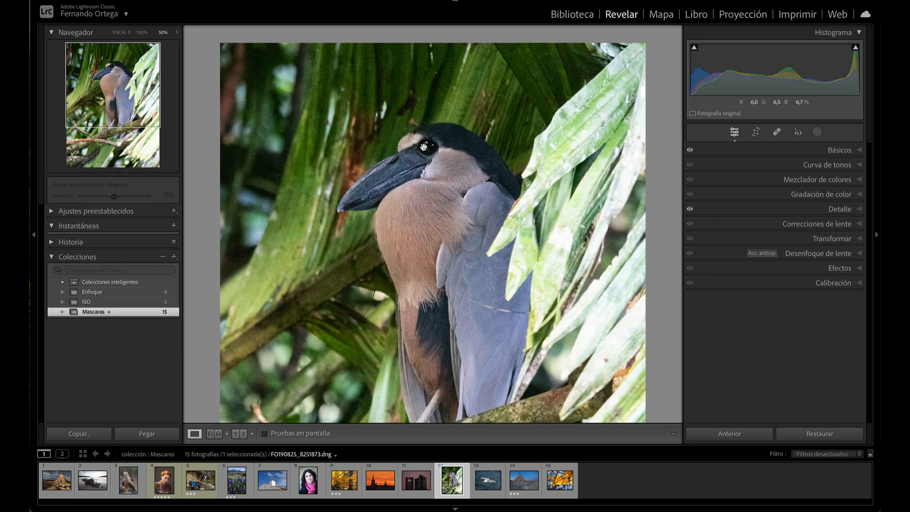
key("i")
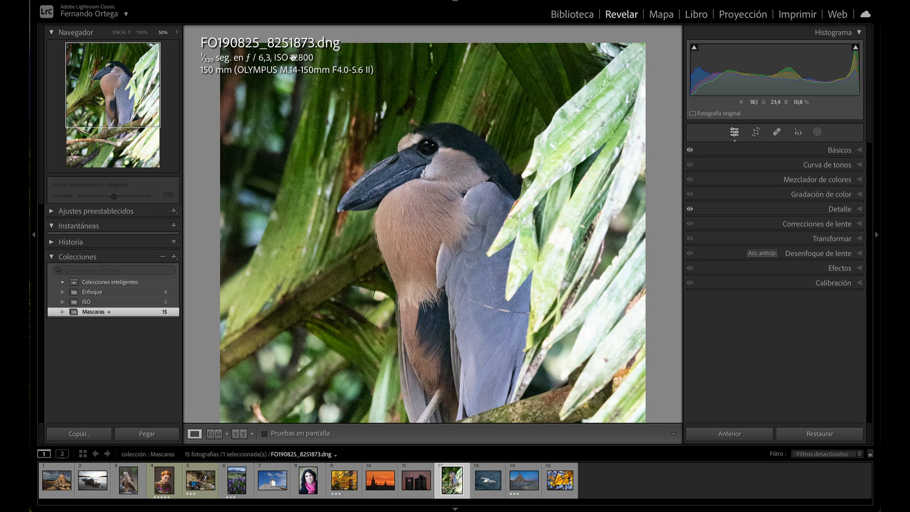
left_click(142, 33)
left_click_drag(439, 148, 470, 221)
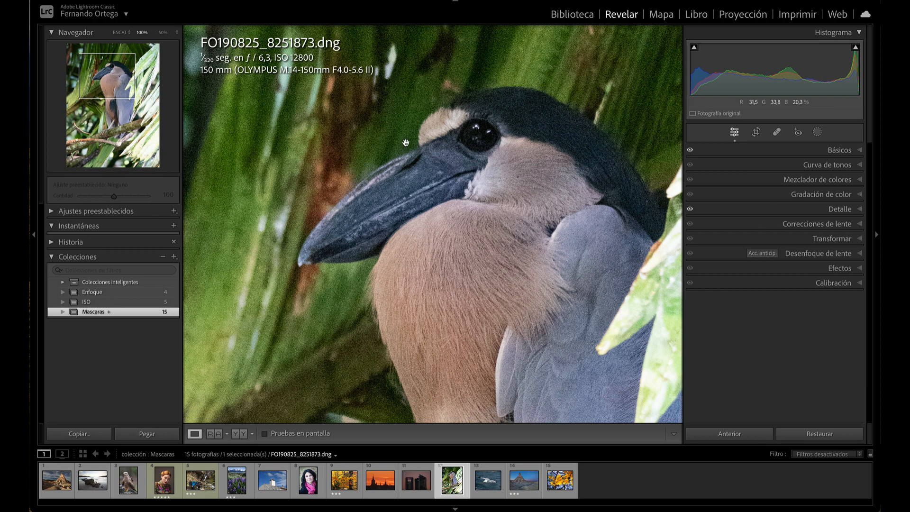
key("i")
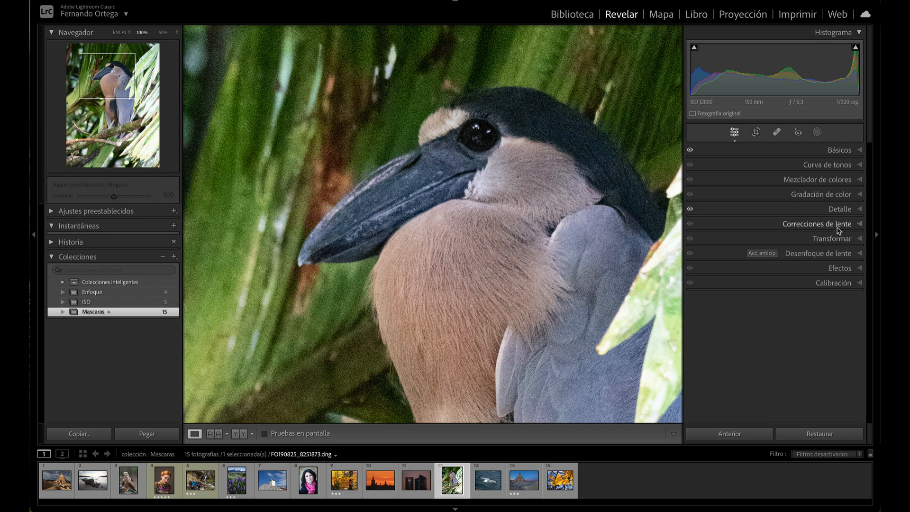
- Try manual luminance noise reduction of 28 on the bird photo and reset it
left_click(838, 208)
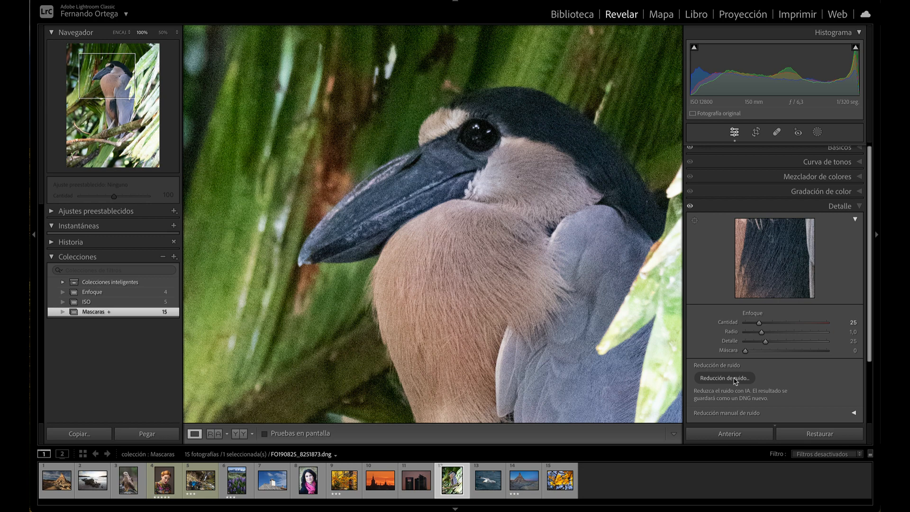
scroll(769, 380, "down", 3)
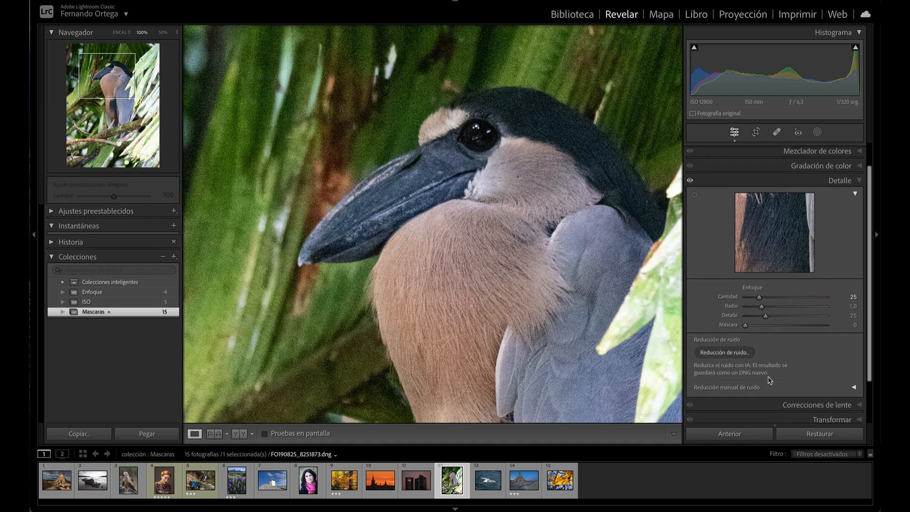
left_click(761, 366)
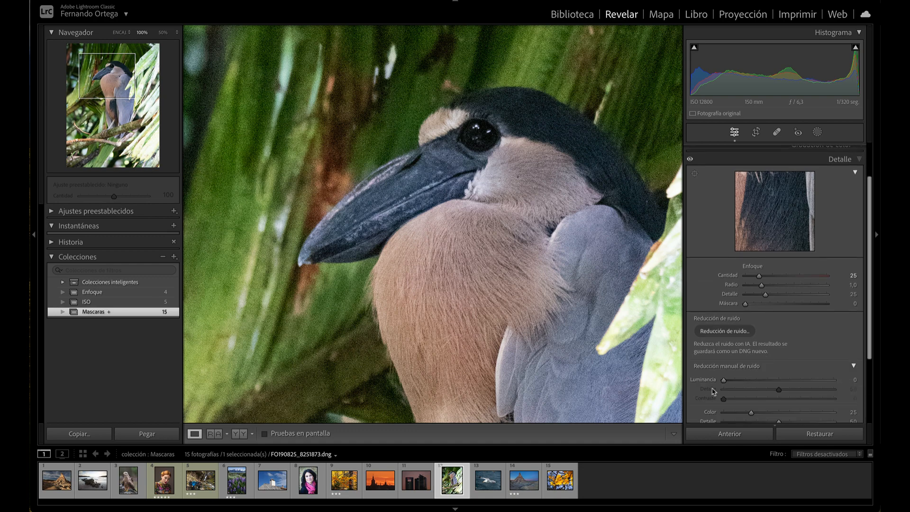
left_click_drag(724, 380, 757, 380)
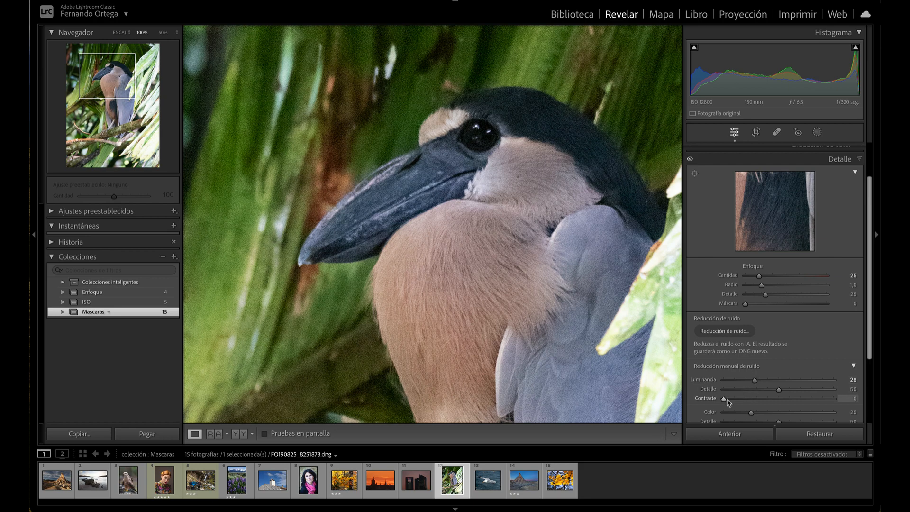
double_click(755, 380)
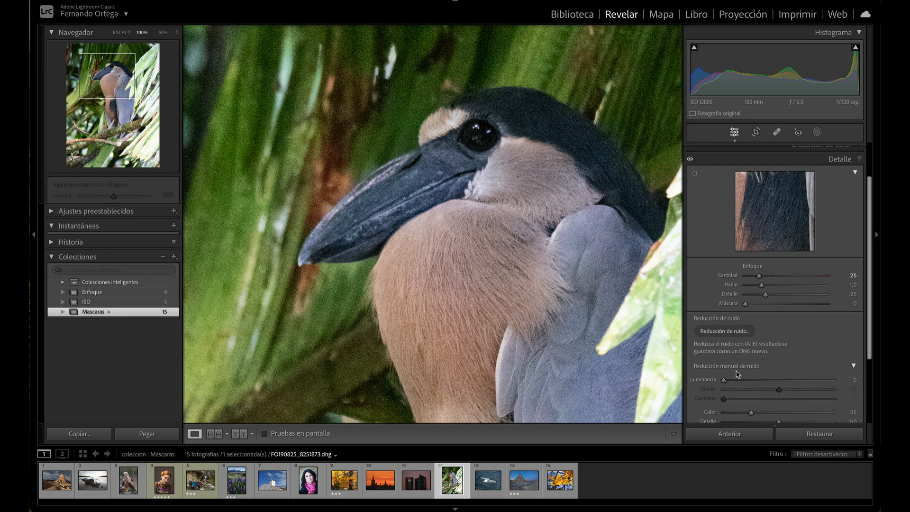
- Apply AI noise removal to the bird photo with an amount of 48, previewing the eye and beak, and create the stacked enhanced DNG
left_click(725, 331)
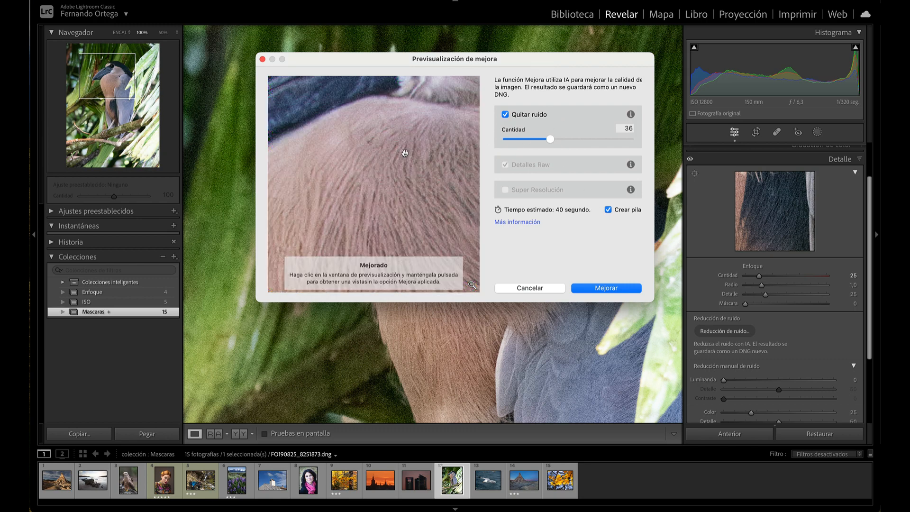
left_click_drag(402, 156, 402, 160)
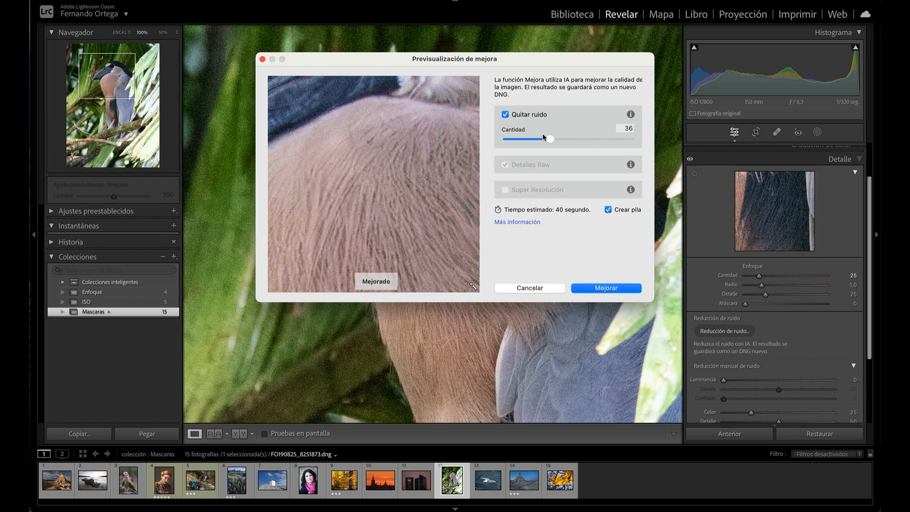
left_click_drag(544, 140, 565, 141)
left_click_drag(402, 135, 383, 226)
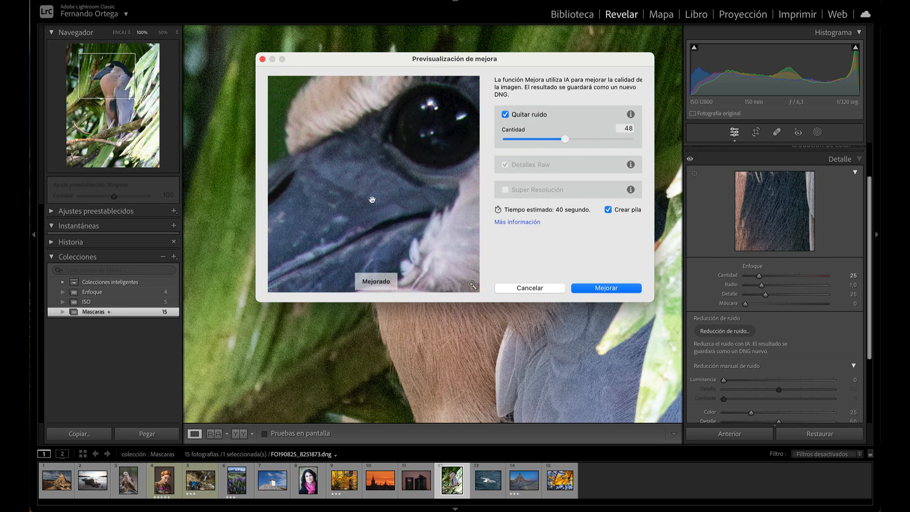
left_click_drag(372, 201, 397, 185)
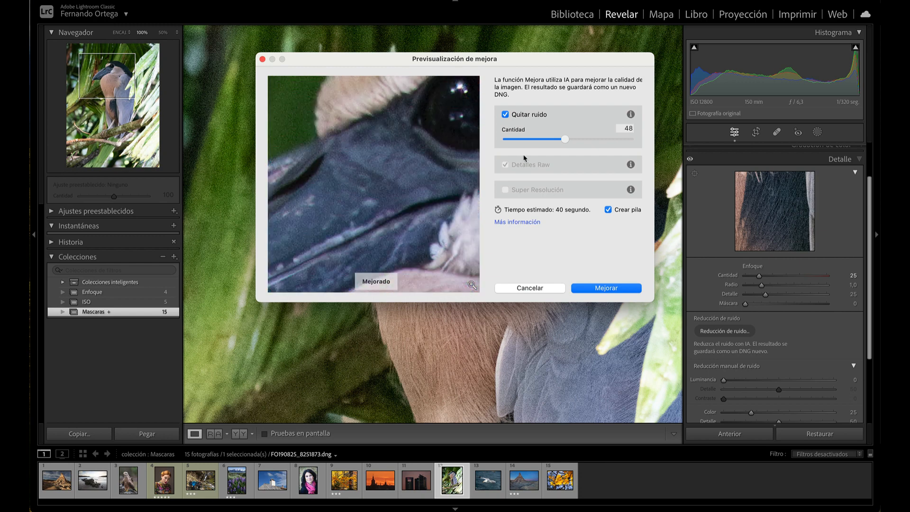
left_click(391, 171)
left_click_drag(392, 172, 392, 171)
left_click(610, 287)
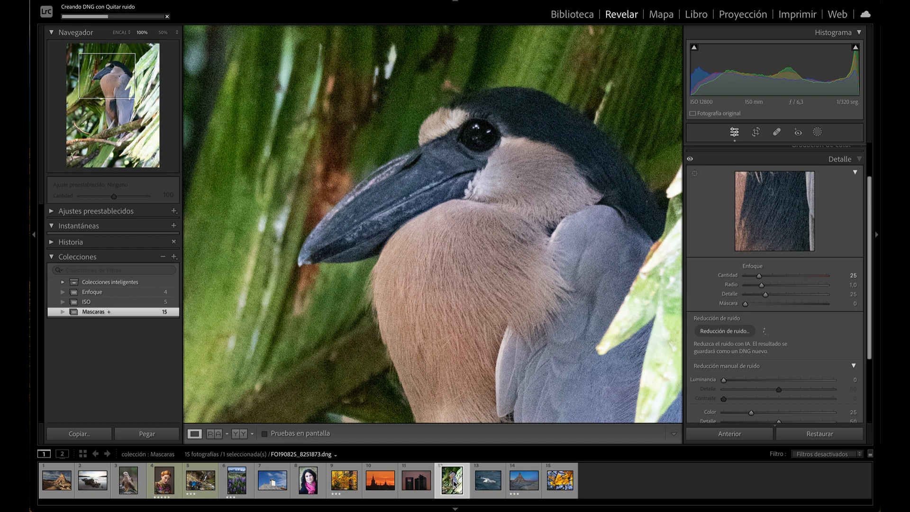
- In the Library, select only the original and denoised versions of the bird photo and compare them side by side
left_click(572, 18)
left_click(424, 232)
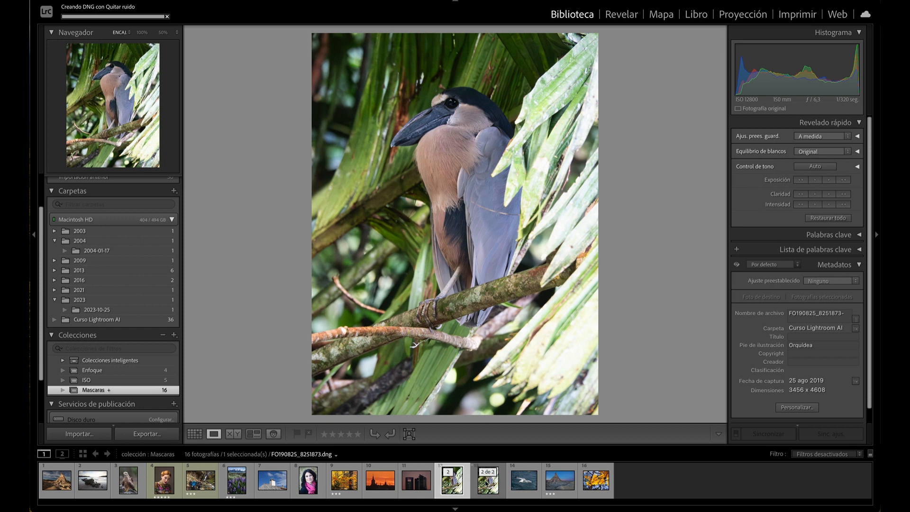
left_click(487, 483)
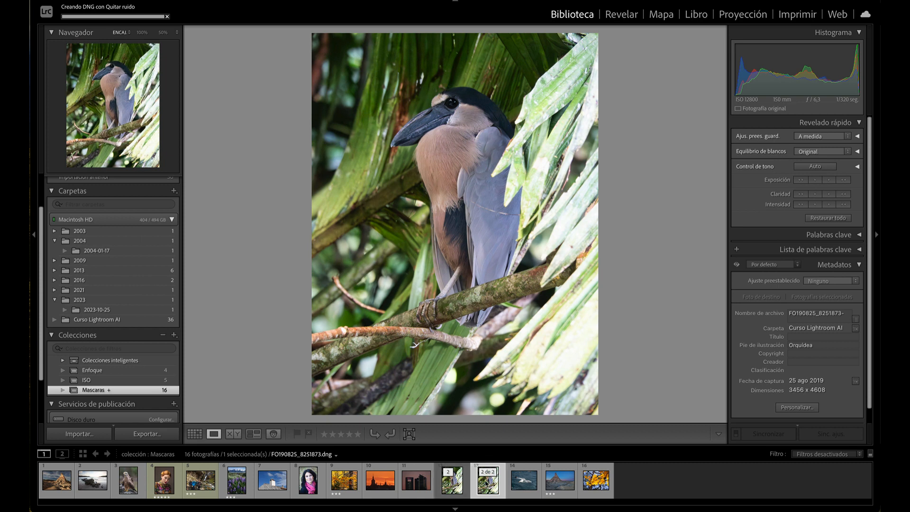
left_click(415, 484, "shift")
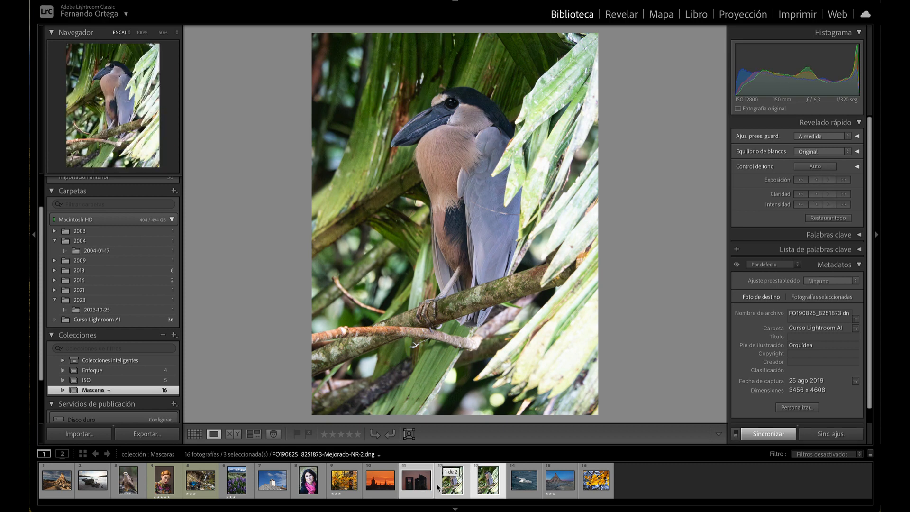
left_click(415, 481, "super")
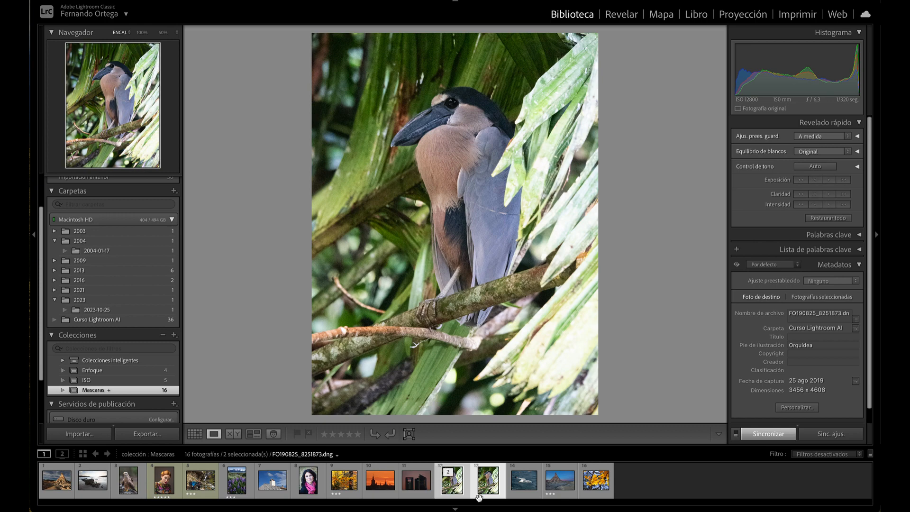
key("c")
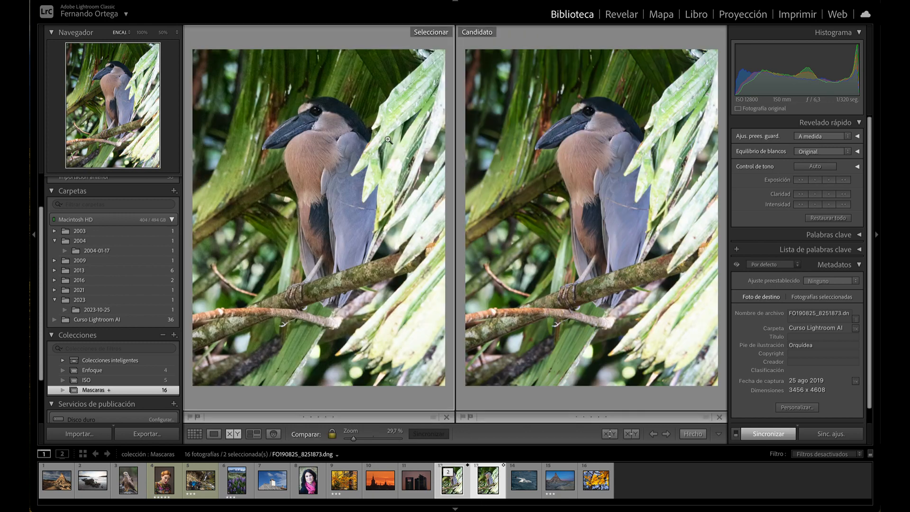
- Examine both versions of the bird at 100%, from the beak and plumage down to the claws on the branch
left_click(278, 112)
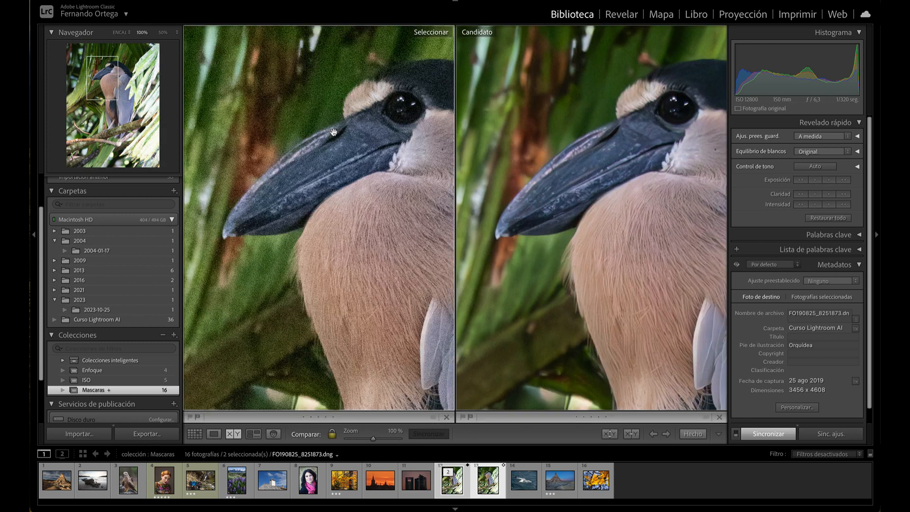
left_click_drag(595, 178, 555, 172)
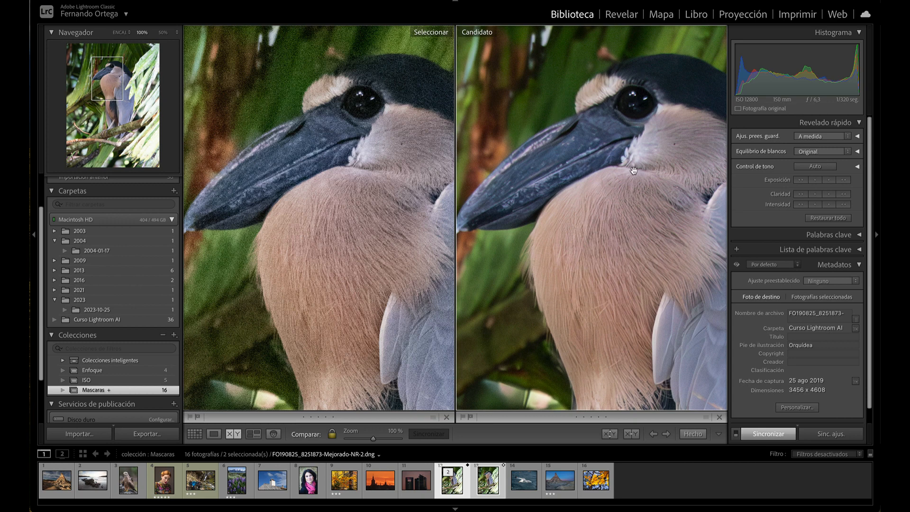
left_click_drag(624, 273, 600, 159)
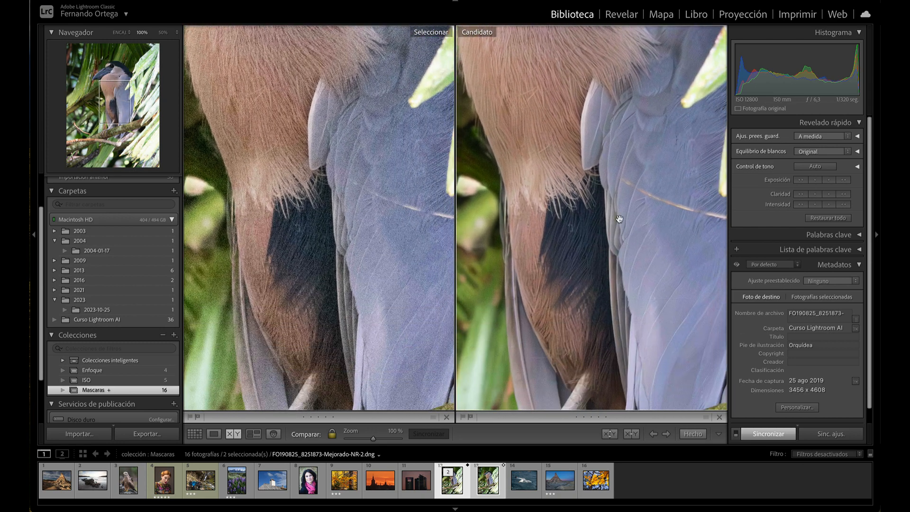
left_click_drag(620, 220, 597, 88)
left_click_drag(605, 160, 664, 180)
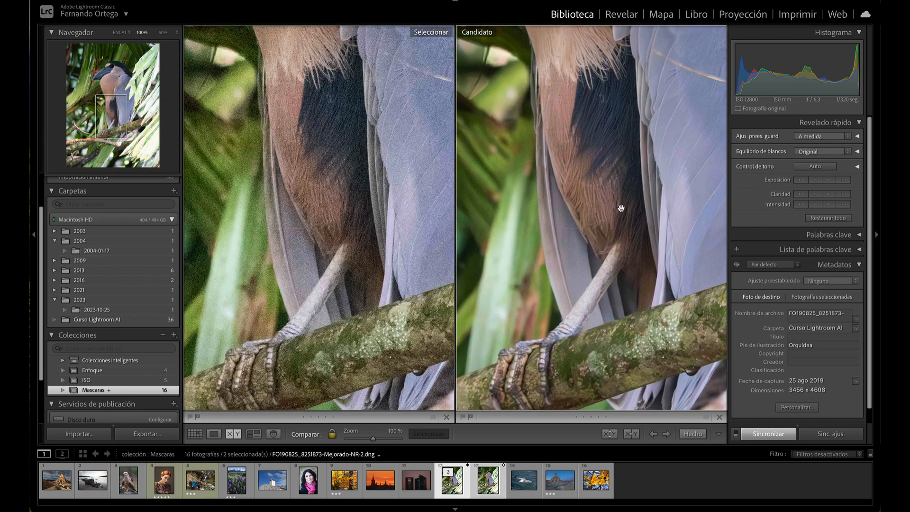
left_click_drag(619, 205, 634, 130)
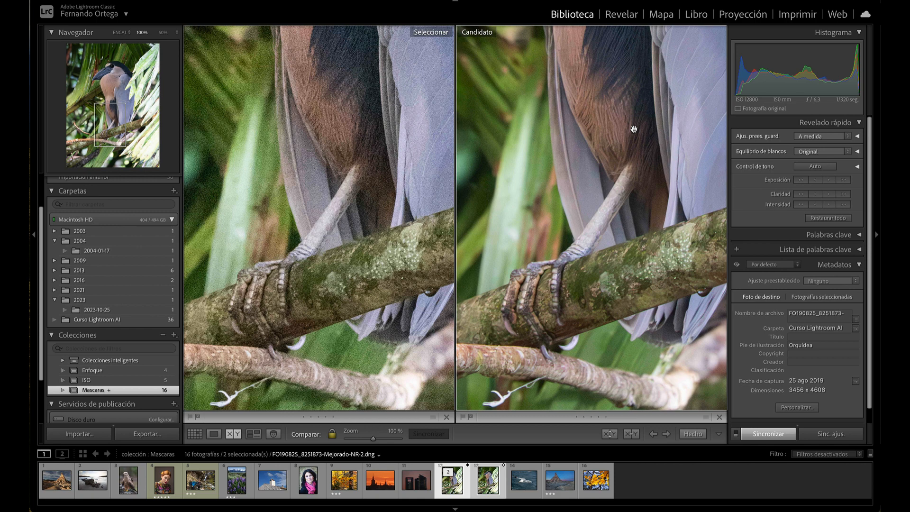